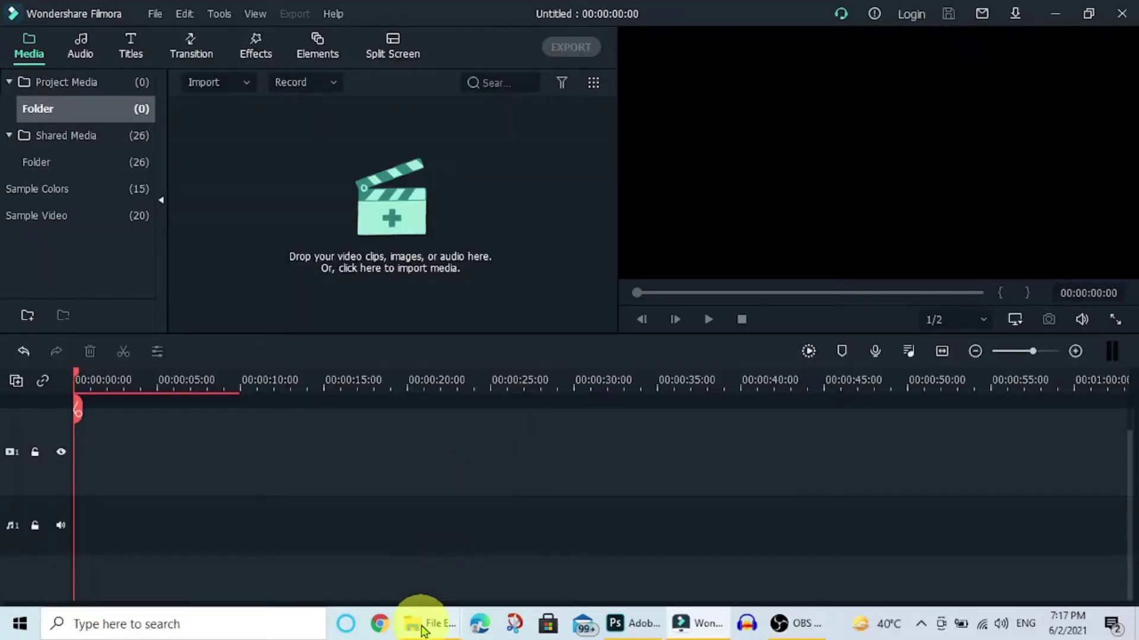
- Import the pexels-vlada-karpovich-7150214 clip from Channel Art into the media library and onto track 1
{"action": "mouse_move", "coordinate": [422, 630]}
{"action": "left_click", "coordinate": [508, 554]}
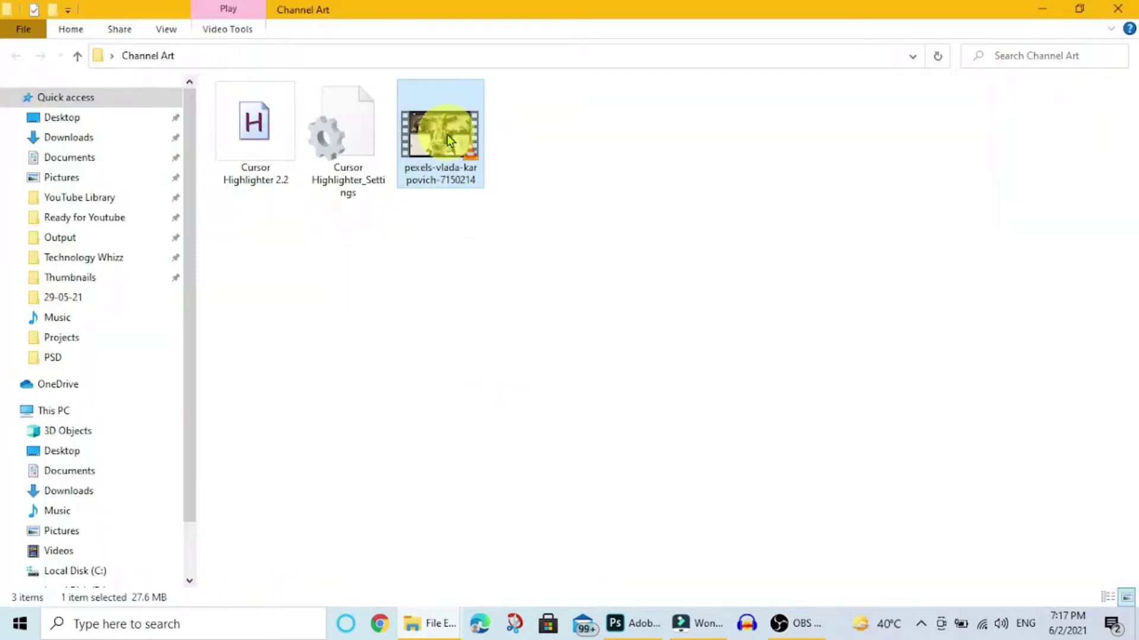
{"action": "left_click_drag", "start_coordinate": [446, 134], "coordinate": [350, 291]}
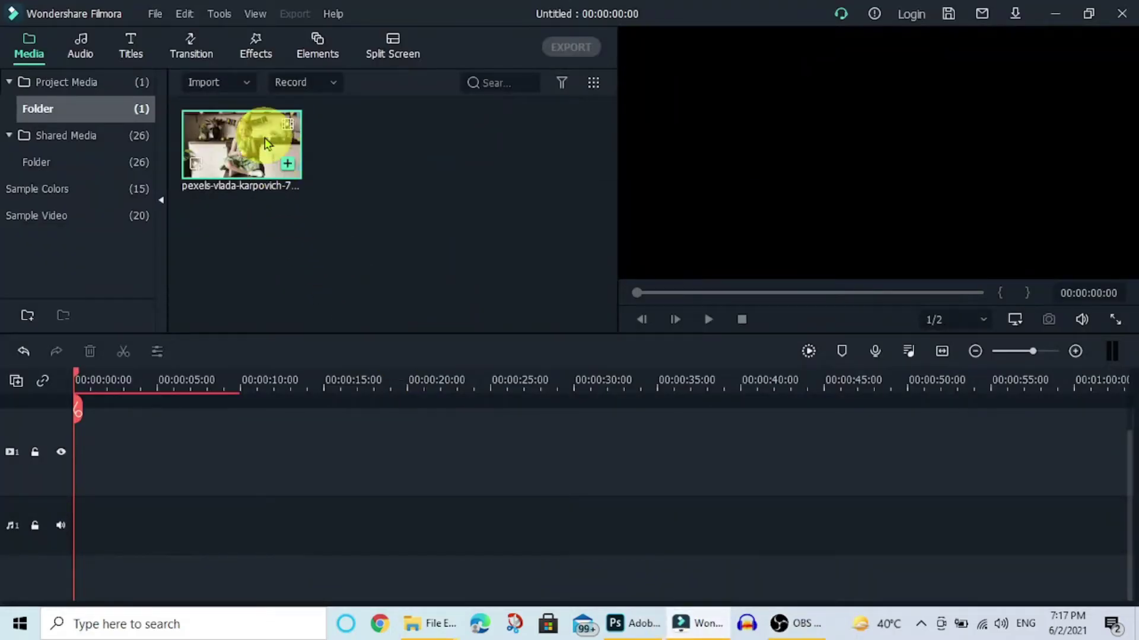
{"action": "left_click_drag", "start_coordinate": [264, 138], "coordinate": [38, 471]}
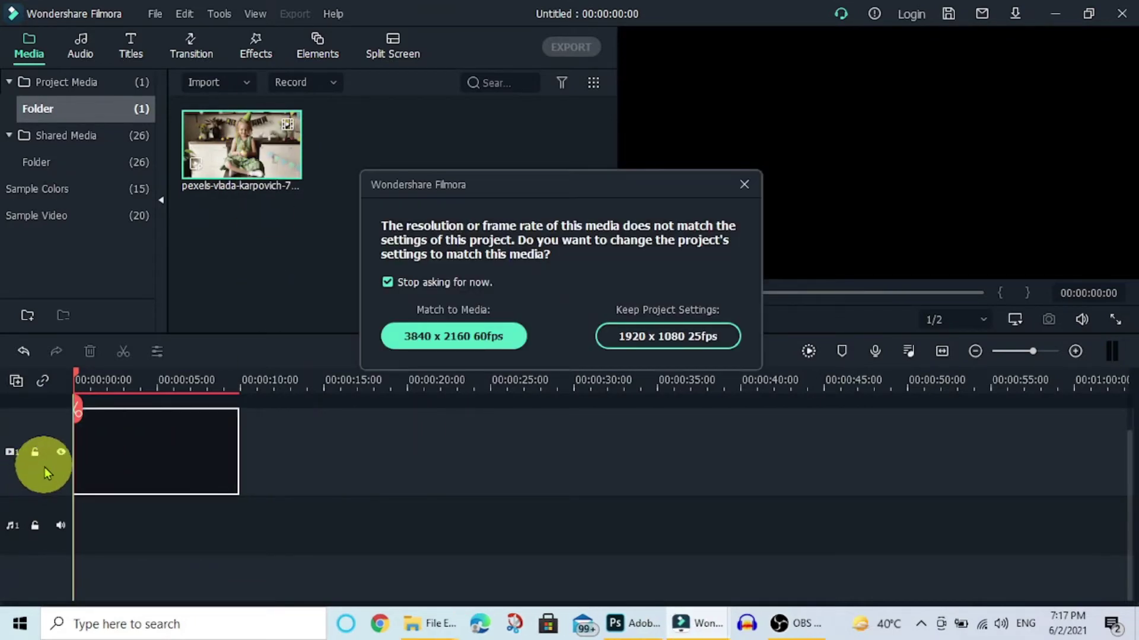
- Keep the 1920x1080 25fps project settings, play the clip, and capture Snapshot_126
{"action": "left_click", "coordinate": [625, 338]}
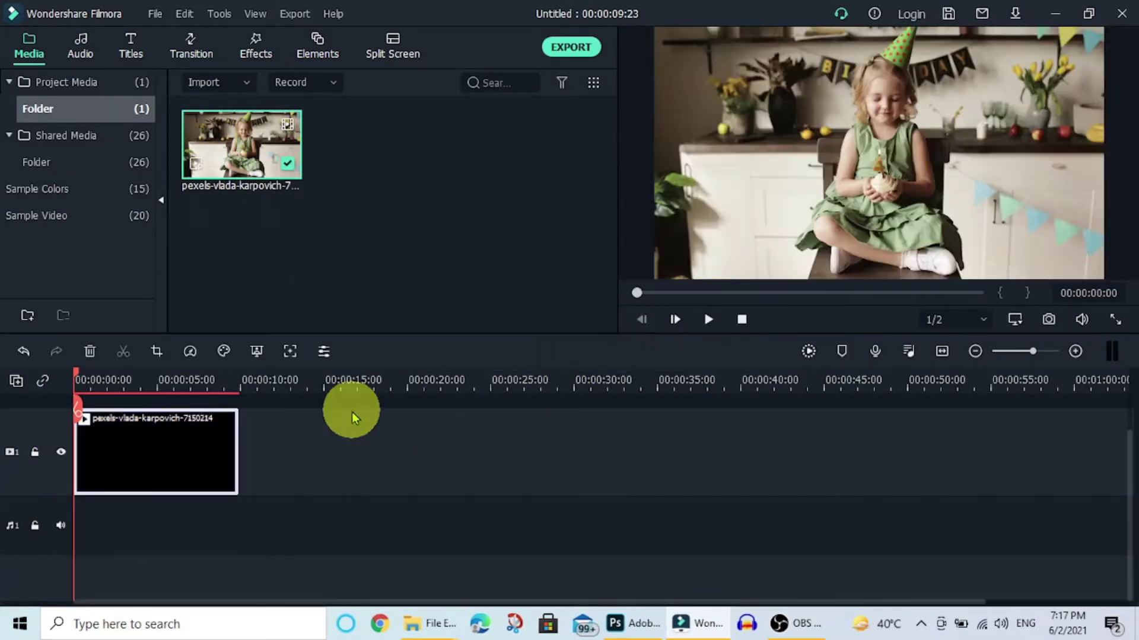
{"action": "left_click", "coordinate": [709, 321]}
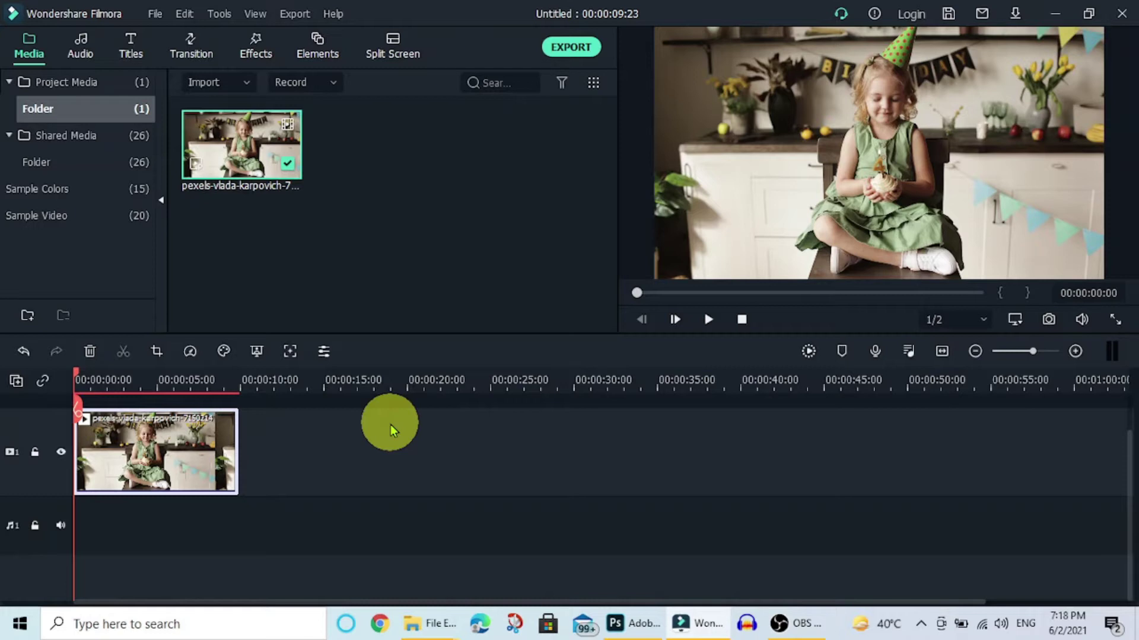
{"action": "left_click", "coordinate": [1050, 322]}
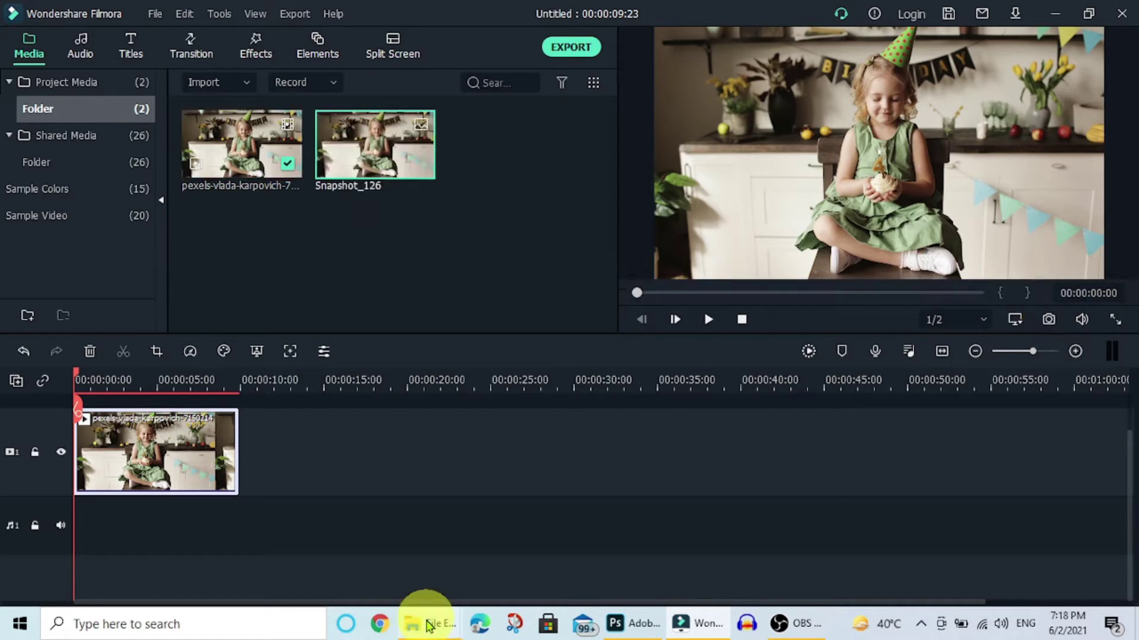
- Browse to Wondershare Filmora's Snapshot folder and open Snapshot_126.png in Photoshop
{"action": "mouse_move", "coordinate": [427, 622]}
{"action": "left_click", "coordinate": [370, 550]}
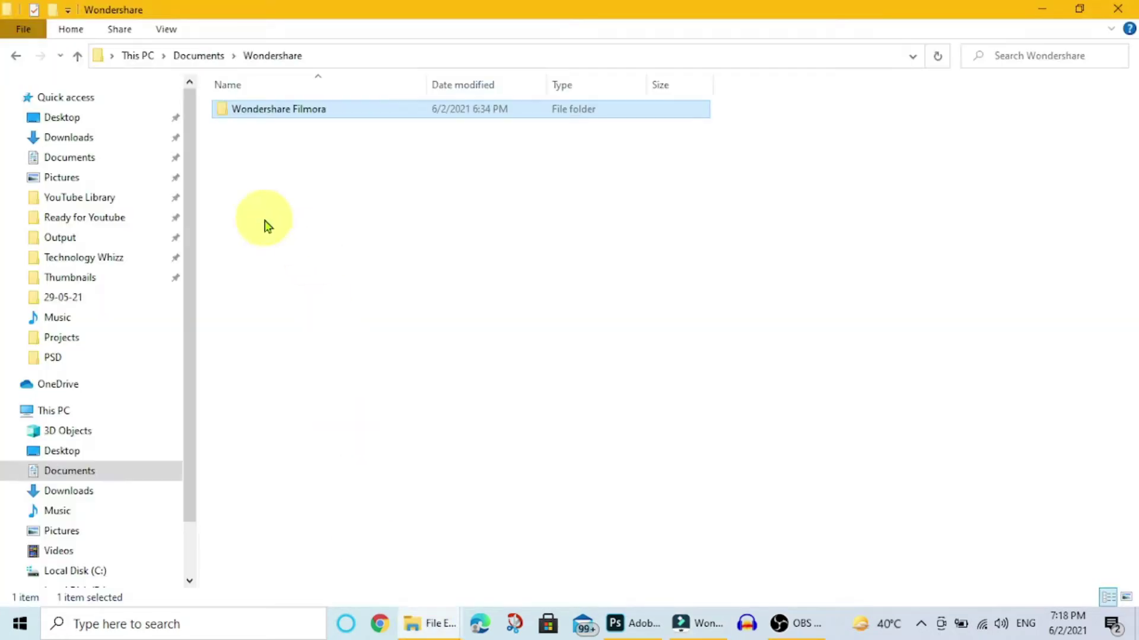
{"action": "double_click", "coordinate": [224, 110]}
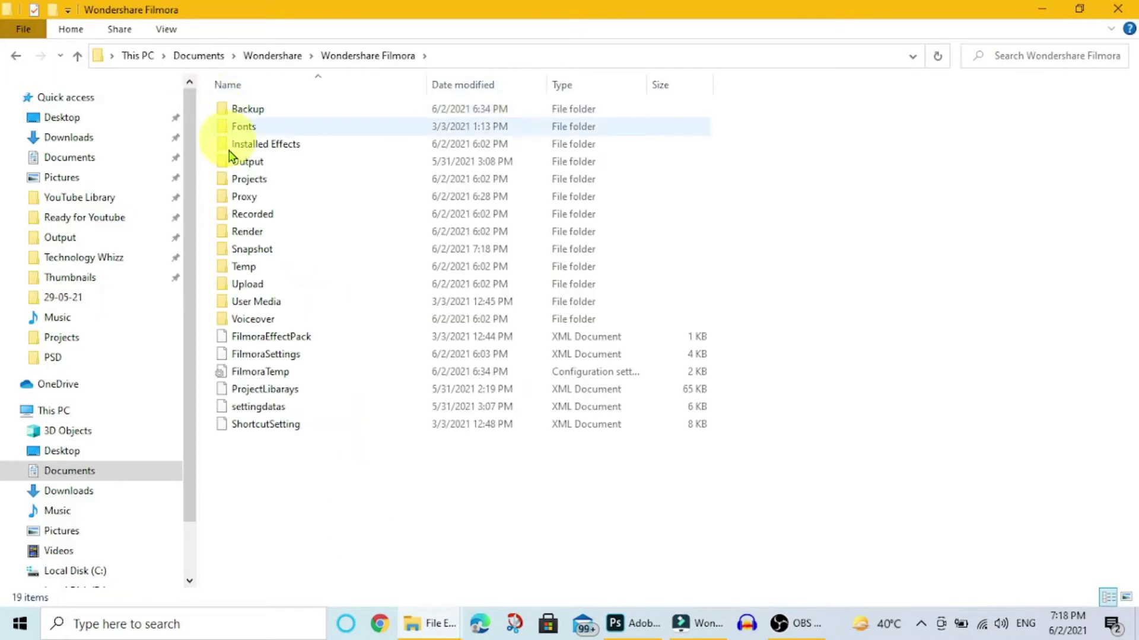
{"action": "double_click", "coordinate": [264, 253]}
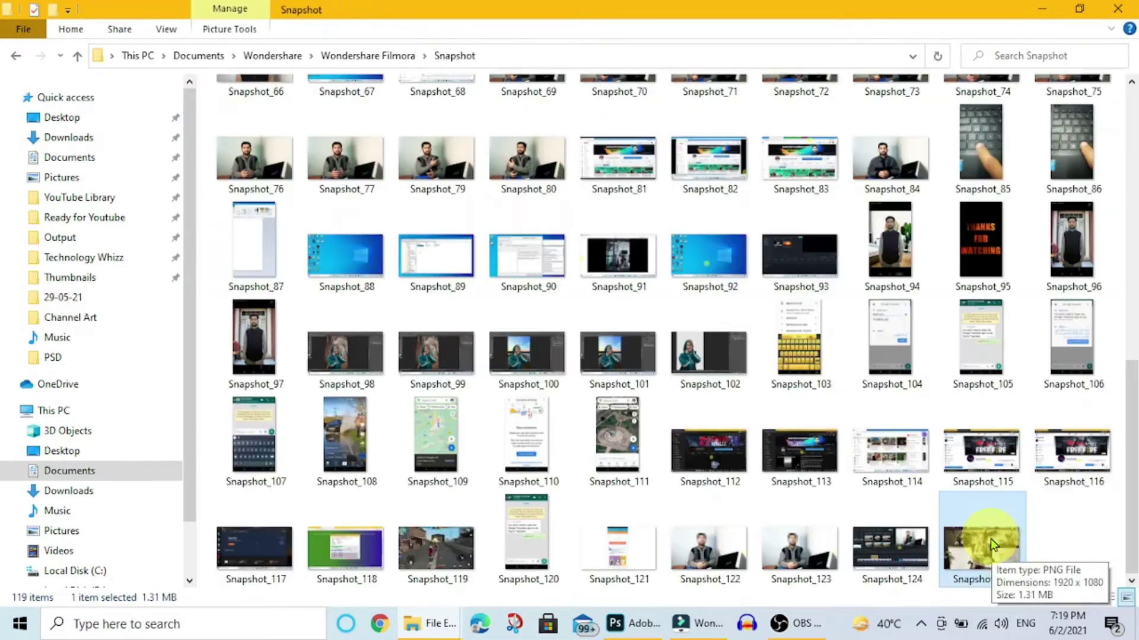
{"action": "left_click_drag", "start_coordinate": [990, 538], "coordinate": [534, 465]}
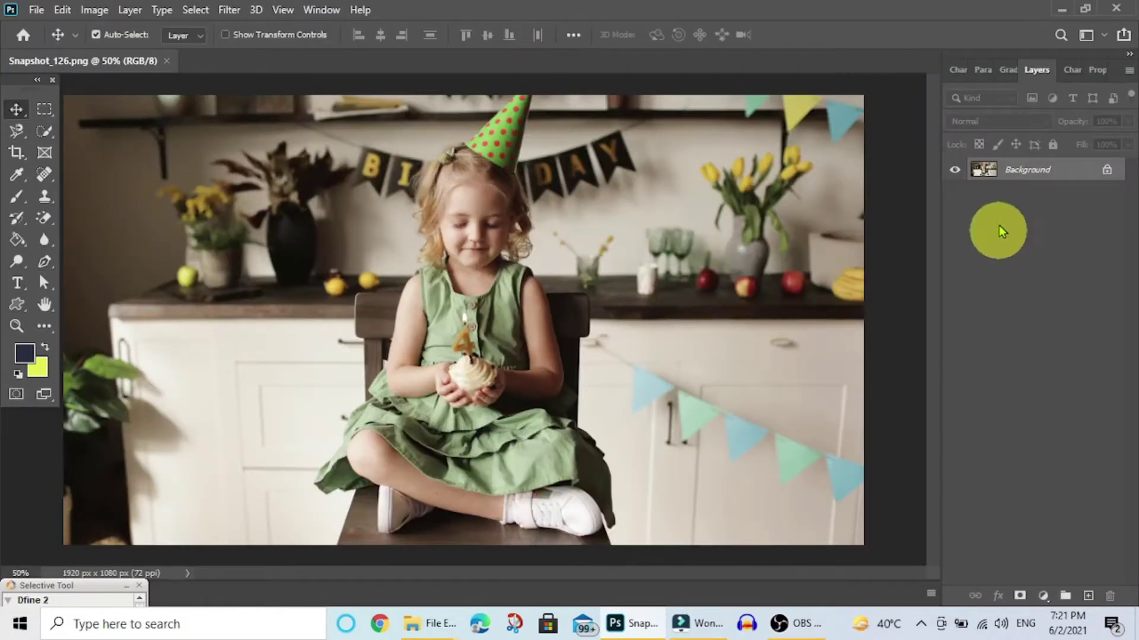
- Convert the Background into an editable Layer 0 and switch to the Pen tool
{"action": "double_click", "coordinate": [1039, 172]}
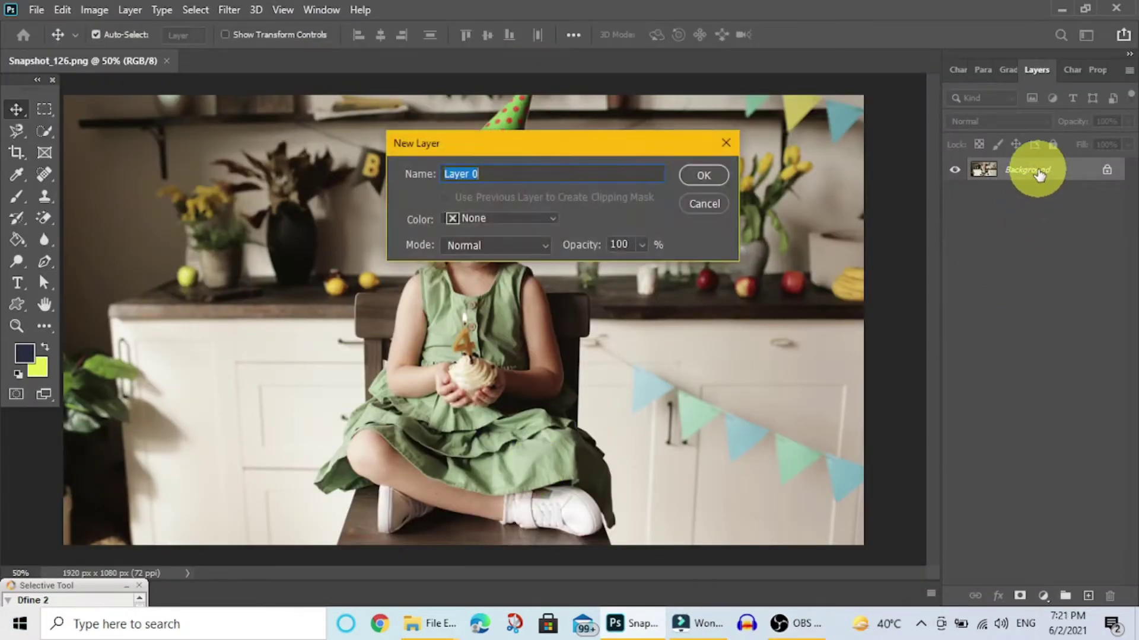
{"action": "left_click", "coordinate": [705, 175]}
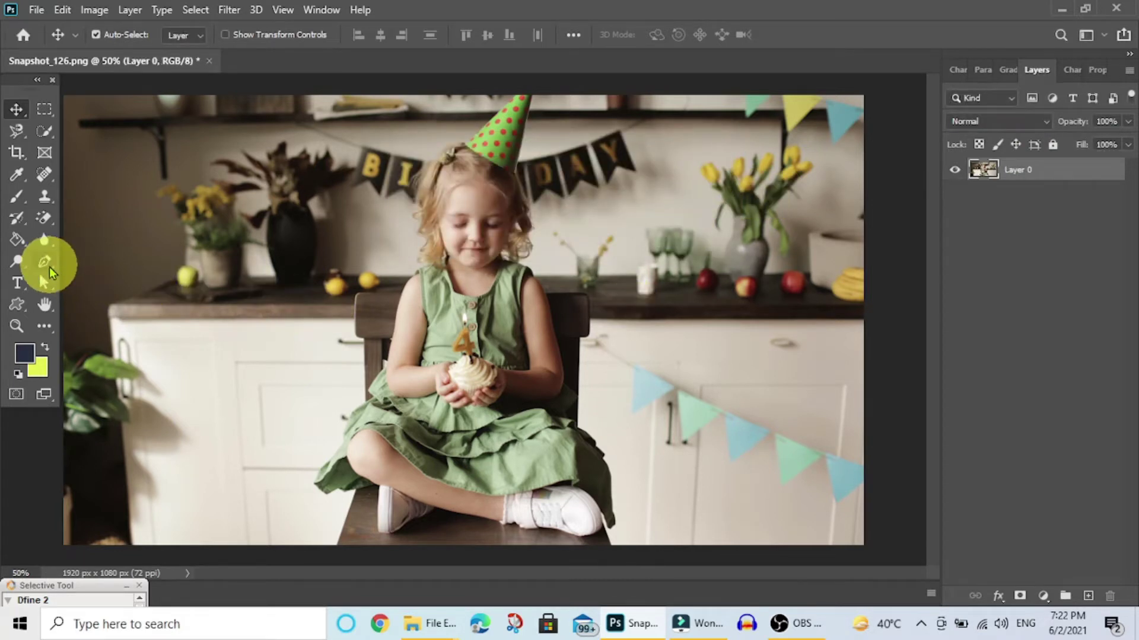
{"action": "left_click", "coordinate": [46, 264]}
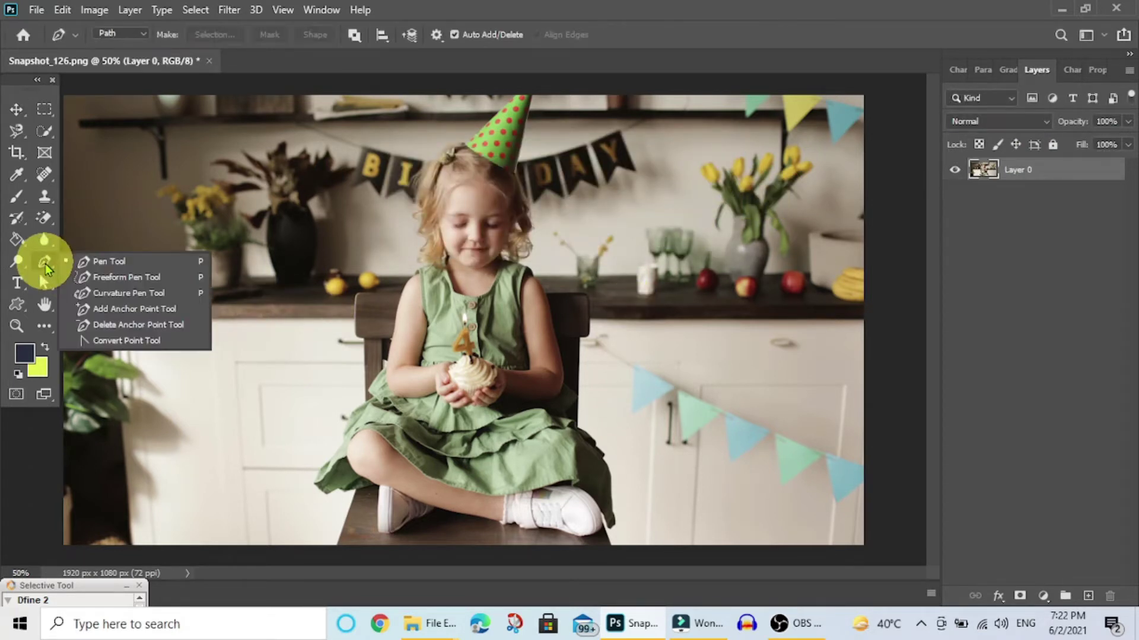
- Trace the path from the chair's lower left, up the dress and chair, along the girl's hair
{"action": "left_click", "coordinate": [112, 262]}
{"action": "left_click", "coordinate": [334, 544]}
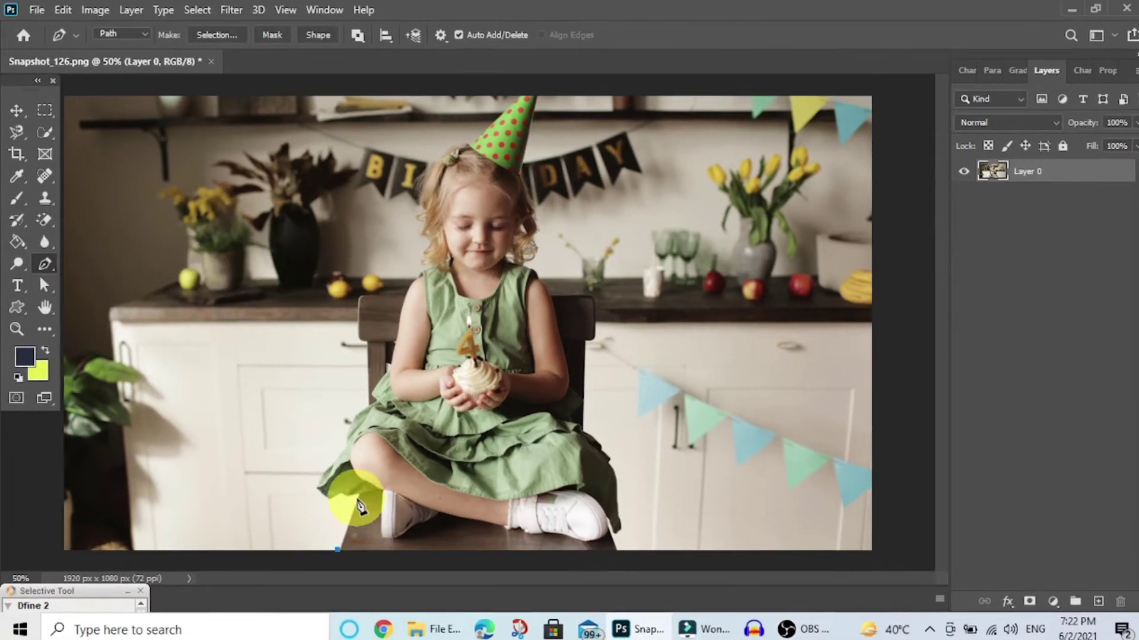
{"action": "left_click", "coordinate": [353, 492]}
{"action": "left_click", "coordinate": [331, 510]}
{"action": "left_click", "coordinate": [320, 494]}
{"action": "left_click", "coordinate": [348, 446]}
{"action": "left_click", "coordinate": [348, 424]}
{"action": "left_click", "coordinate": [370, 412]}
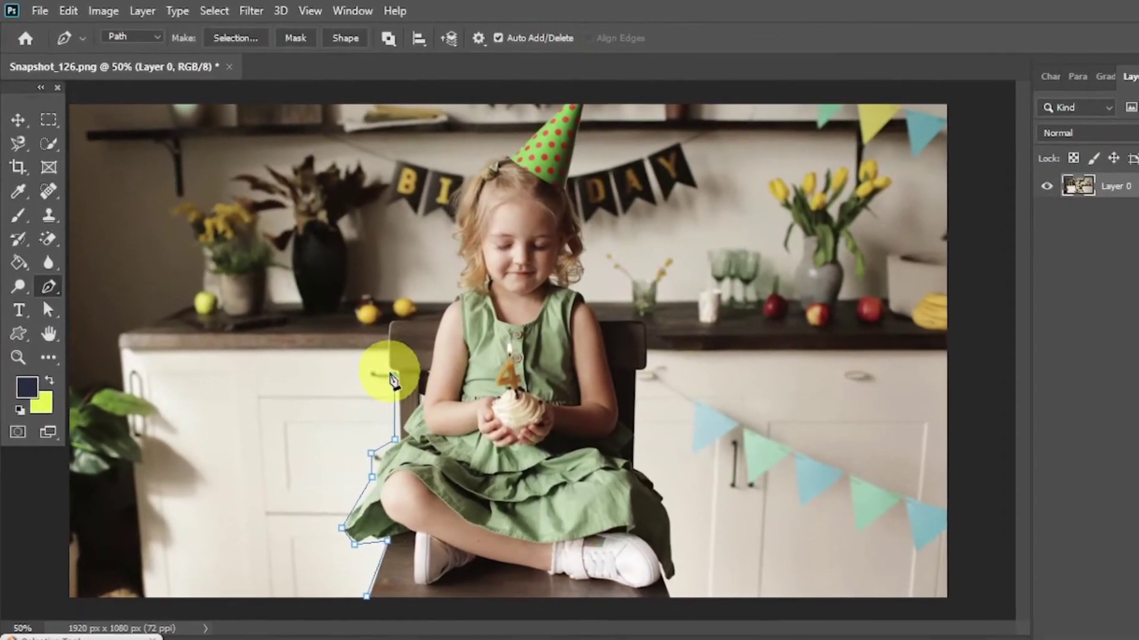
{"action": "left_click", "coordinate": [394, 377]}
{"action": "left_click", "coordinate": [384, 322]}
{"action": "left_click", "coordinate": [441, 308]}
{"action": "left_click", "coordinate": [448, 292]}
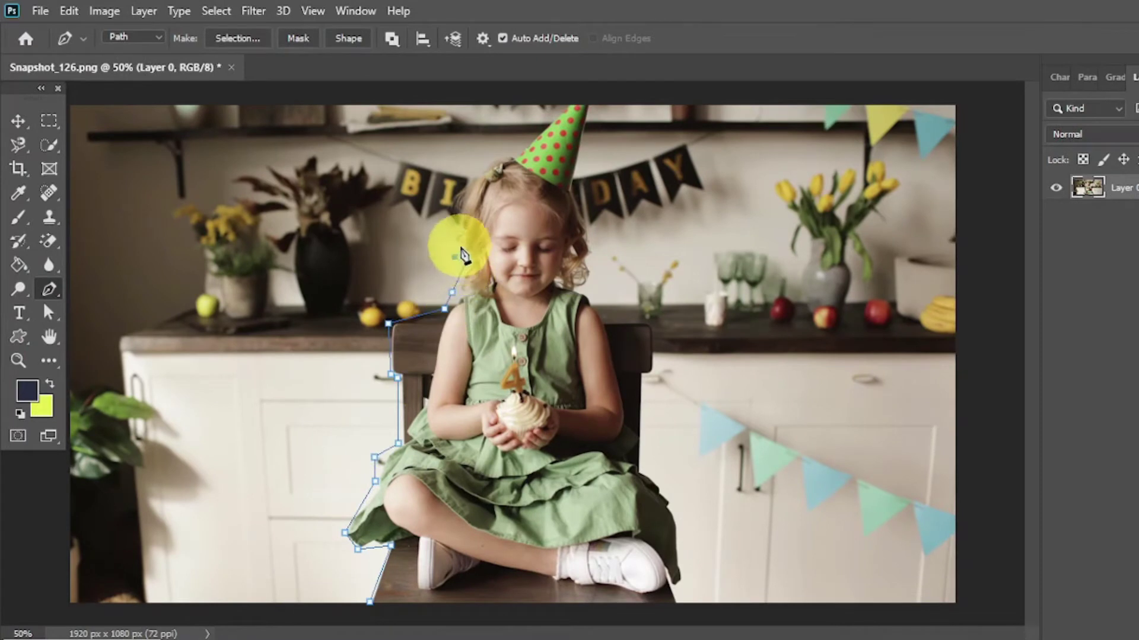
{"action": "left_click", "coordinate": [466, 263]}
{"action": "left_click", "coordinate": [455, 256]}
{"action": "left_click", "coordinate": [460, 245]}
{"action": "left_click", "coordinate": [452, 235]}
{"action": "left_click", "coordinate": [443, 214]}
{"action": "left_click", "coordinate": [425, 220]}
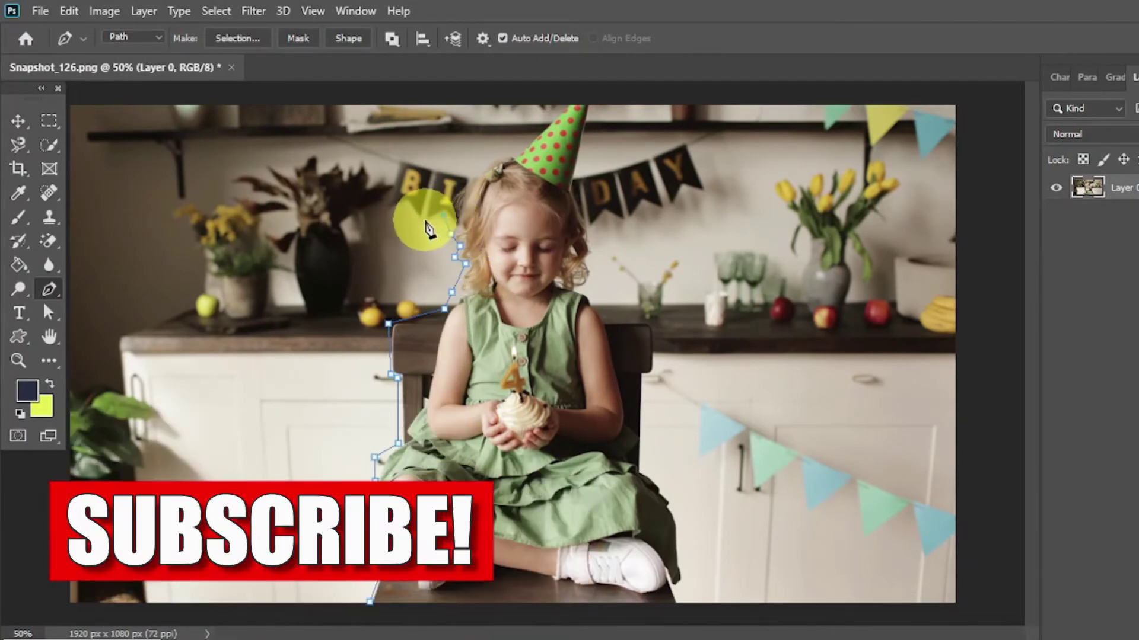
- Continue the path around the bunting, the party hat tip and the bunting's right end
{"action": "left_click", "coordinate": [405, 204]}
{"action": "left_click", "coordinate": [385, 212]}
{"action": "left_click", "coordinate": [401, 151]}
{"action": "left_click", "coordinate": [471, 171]}
{"action": "left_click", "coordinate": [511, 153]}
{"action": "left_click", "coordinate": [574, 95]}
{"action": "left_click", "coordinate": [597, 95]}
{"action": "left_click", "coordinate": [576, 171]}
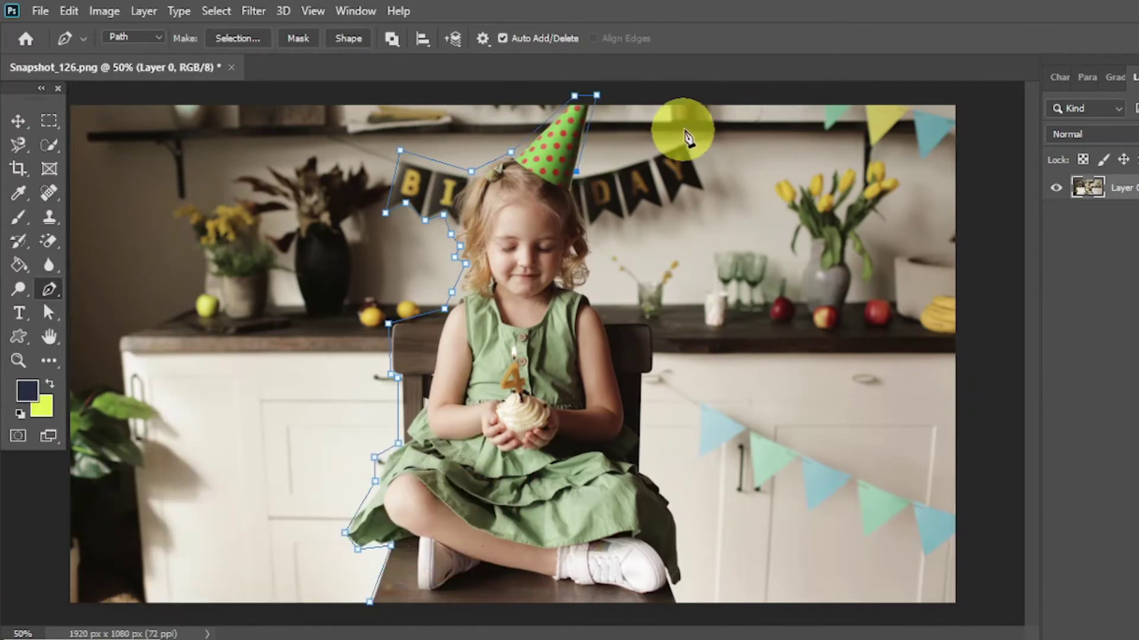
{"action": "left_click_drag", "start_coordinate": [657, 156], "coordinate": [715, 125]}
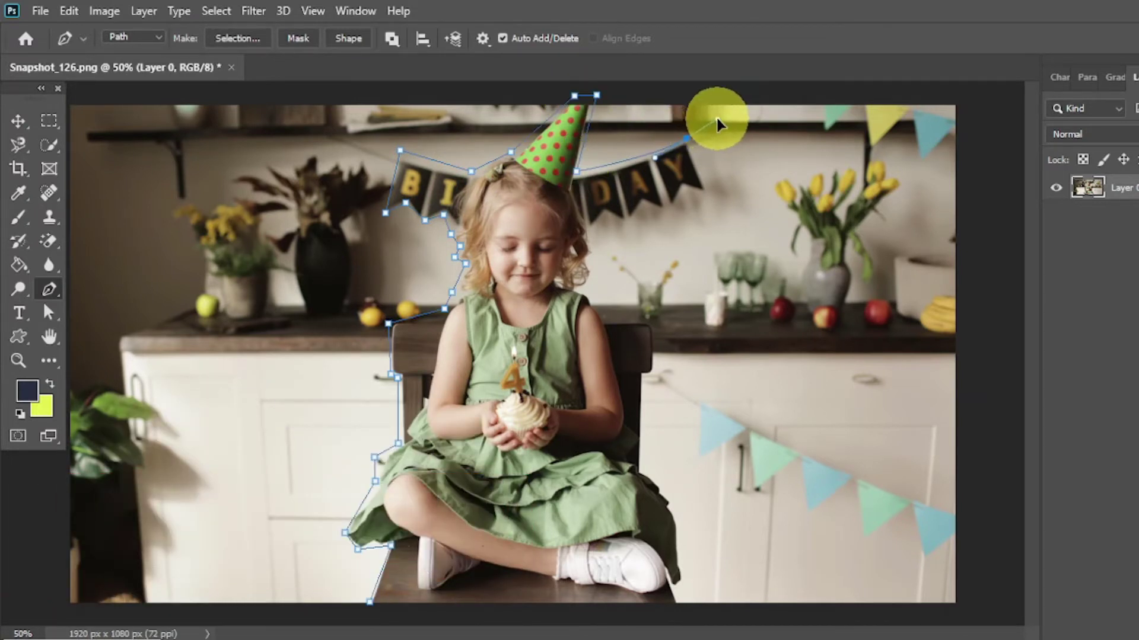
{"action": "left_click", "coordinate": [686, 137]}
{"action": "left_click", "coordinate": [709, 193]}
{"action": "left_click", "coordinate": [686, 188]}
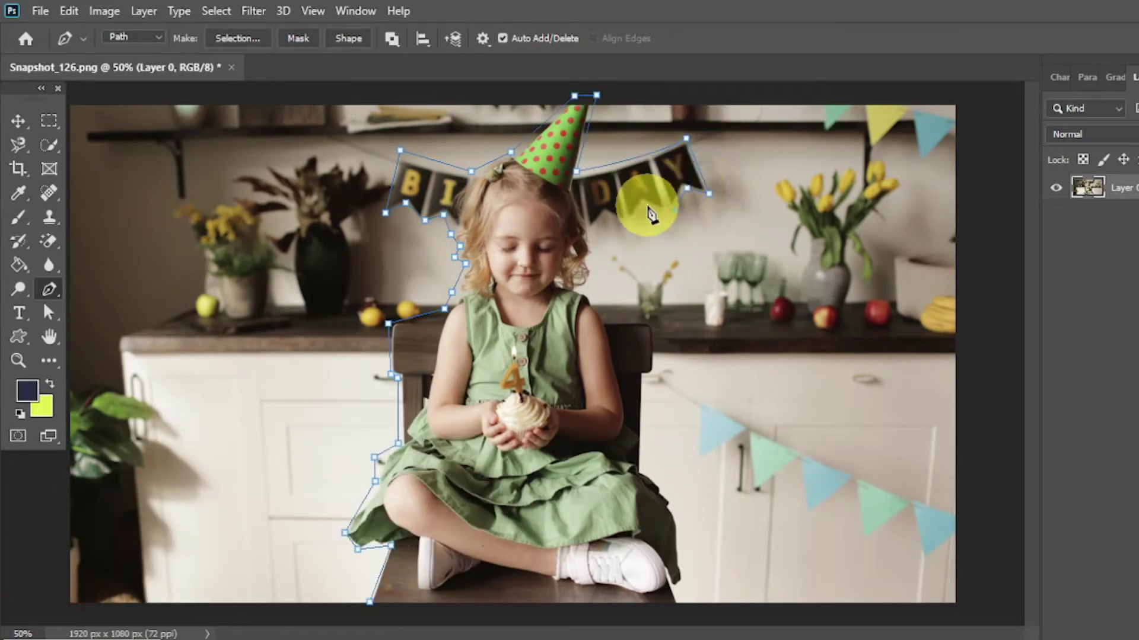
{"action": "left_click", "coordinate": [646, 205]}
{"action": "left_click", "coordinate": [629, 224]}
{"action": "left_click", "coordinate": [609, 216]}
{"action": "left_click", "coordinate": [591, 238]}
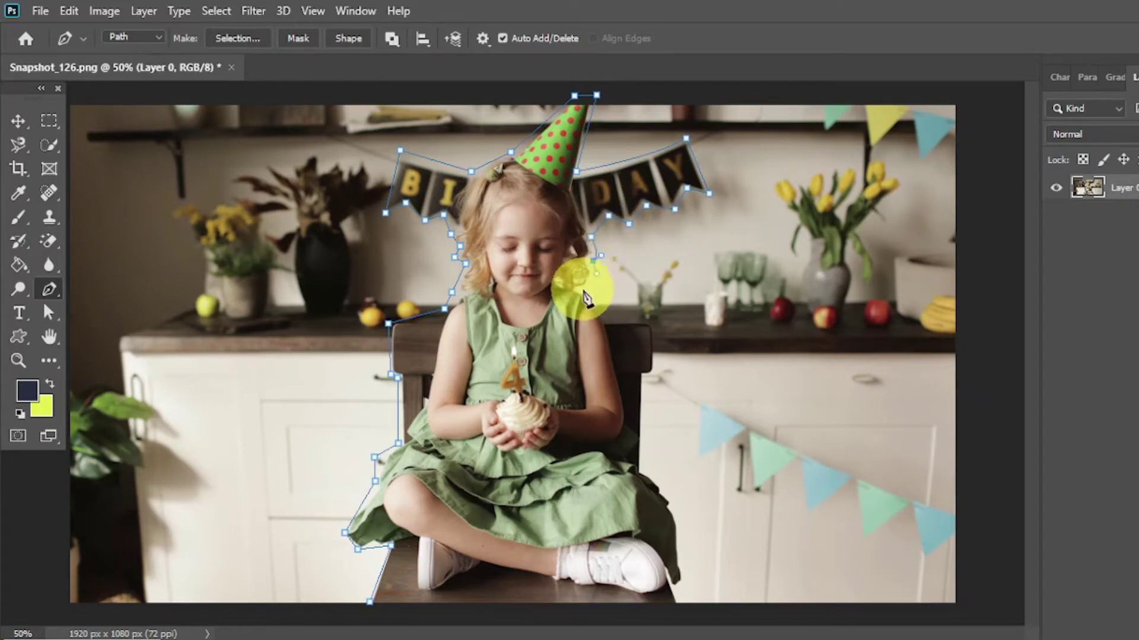
- Trace down the chair's right side, around her shoe and across the bottom, closing the path
{"action": "mouse_move", "coordinate": [583, 298]}
{"action": "left_mouse_down"}
{"action": "mouse_move", "coordinate": [608, 322]}
{"action": "mouse_move", "coordinate": [614, 350]}
{"action": "mouse_move", "coordinate": [622, 329]}
{"action": "mouse_move", "coordinate": [603, 308]}
{"action": "mouse_move", "coordinate": [625, 328]}
{"action": "left_mouse_up"}
{"action": "left_click", "coordinate": [619, 319]}
{"action": "left_click", "coordinate": [655, 319]}
{"action": "left_click", "coordinate": [654, 375]}
{"action": "left_click", "coordinate": [645, 377]}
{"action": "left_click", "coordinate": [641, 469]}
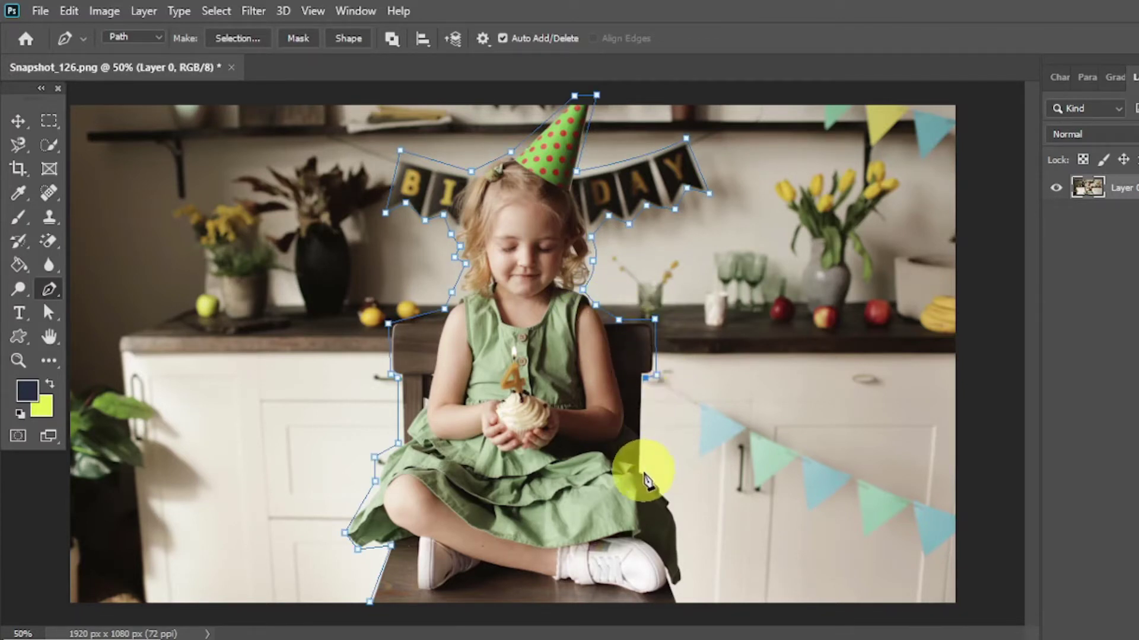
{"action": "left_click_drag", "start_coordinate": [682, 541], "coordinate": [680, 536]}
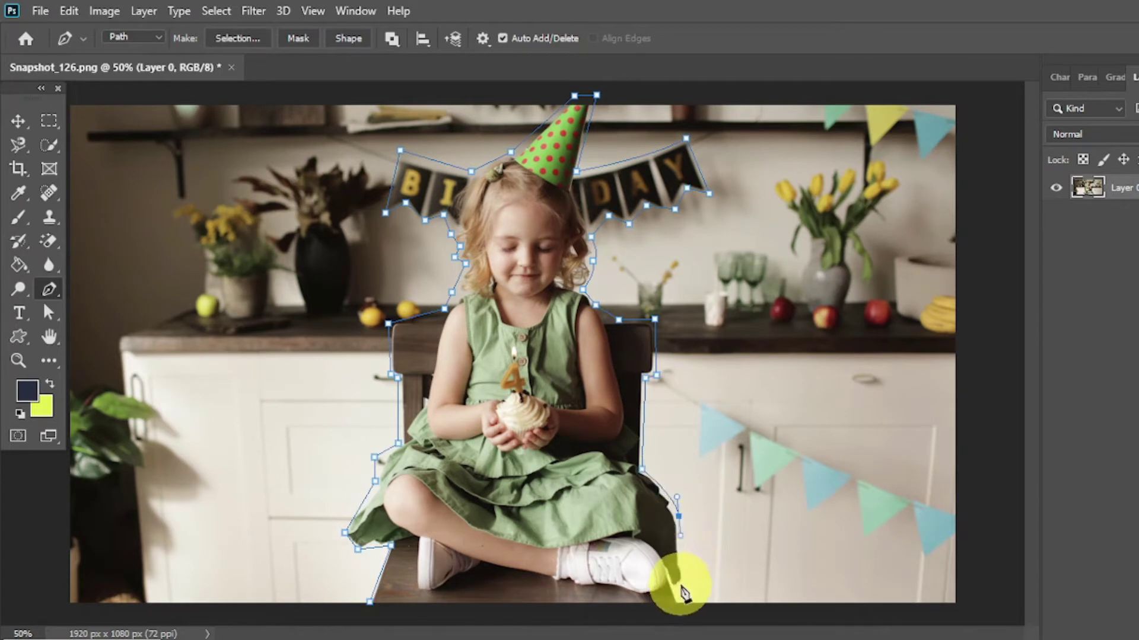
{"action": "left_click", "coordinate": [678, 585]}
{"action": "left_click", "coordinate": [682, 607]}
{"action": "left_click", "coordinate": [582, 610]}
{"action": "left_click", "coordinate": [452, 610]}
{"action": "left_click", "coordinate": [369, 602]}
- Make a selection from the path, delete the girl area from Layer 0, then invert to the background
{"action": "right_click", "coordinate": [514, 289]}
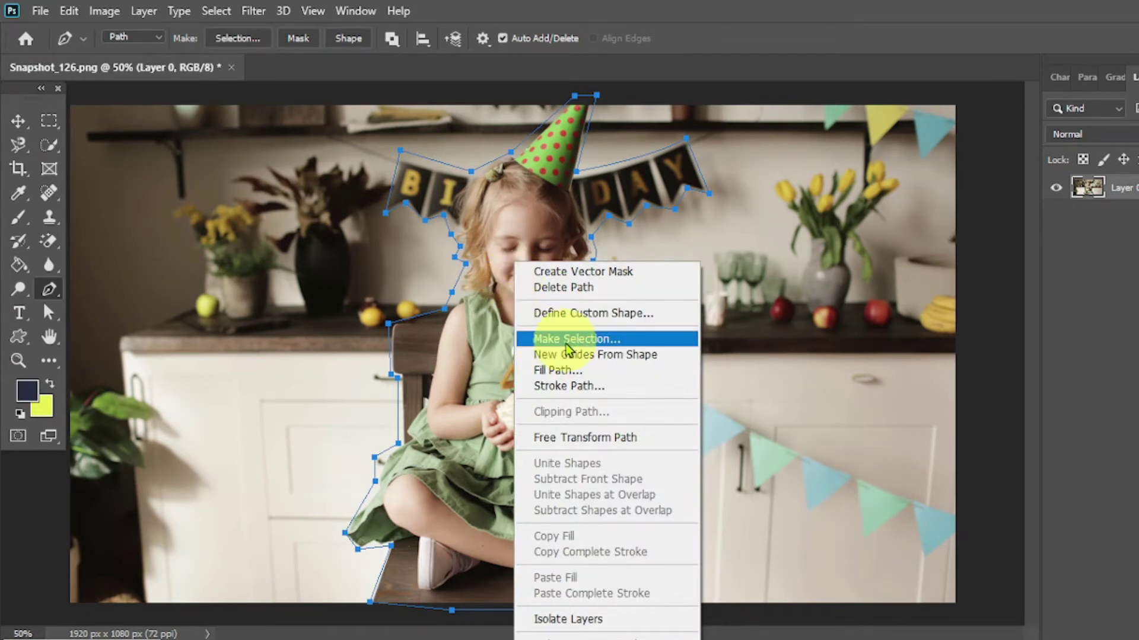
{"action": "left_click", "coordinate": [593, 345]}
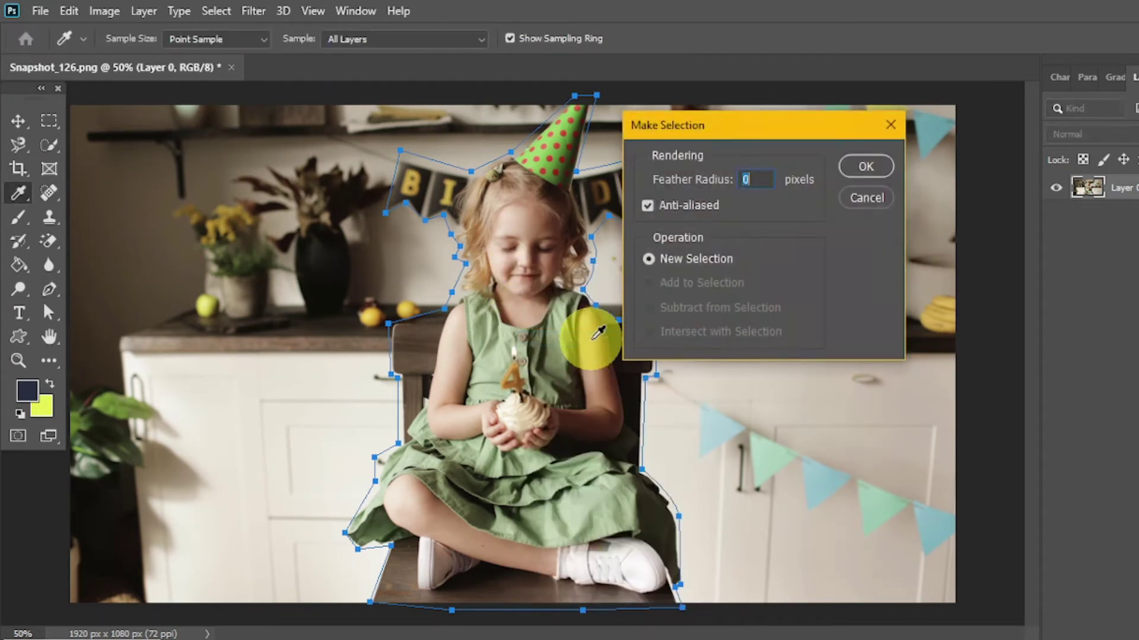
{"action": "left_click", "coordinate": [866, 168]}
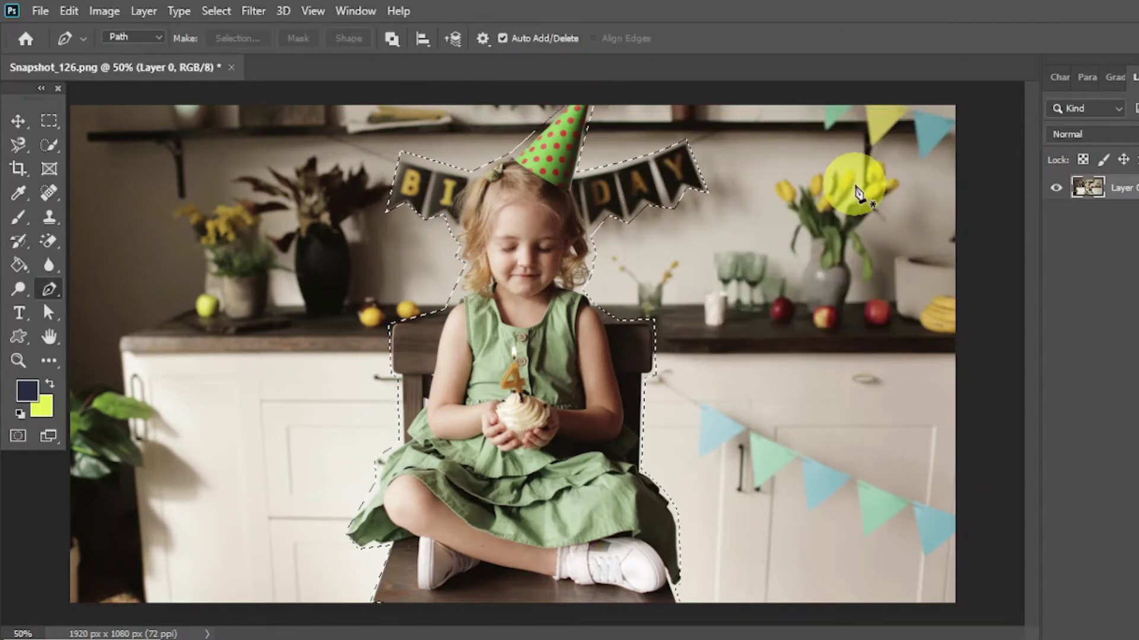
{"action": "key", "text": "Delete"}
{"action": "key", "text": "ctrl+shift+i"}
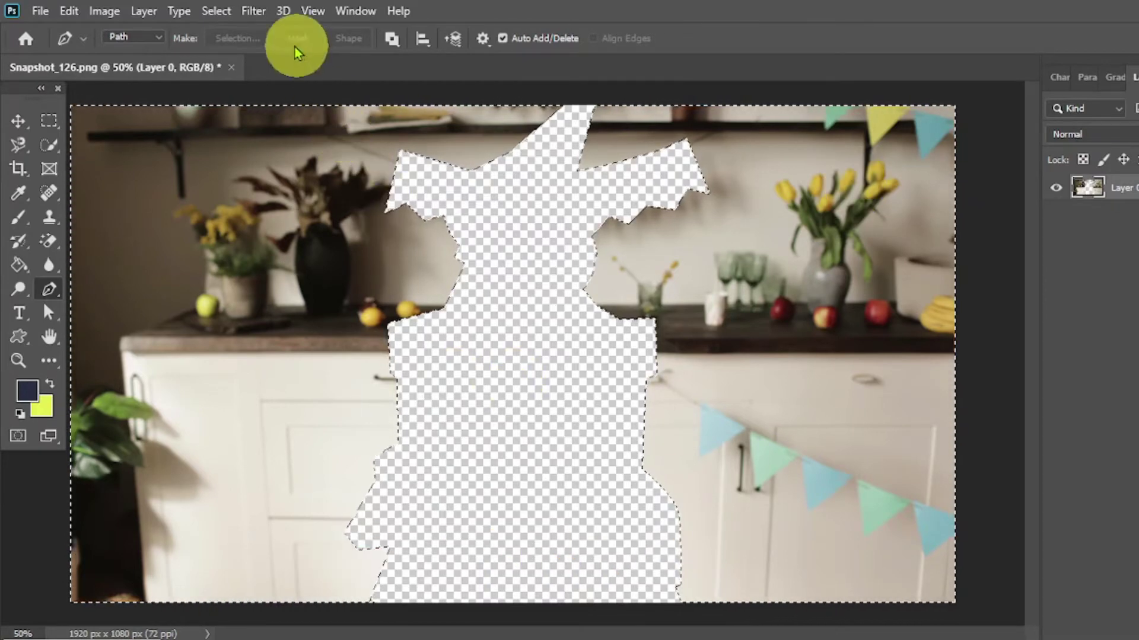
- Apply a Gaussian Blur with a 10.0-pixel radius to the selected kitchen background
{"action": "left_click", "coordinate": [263, 19]}
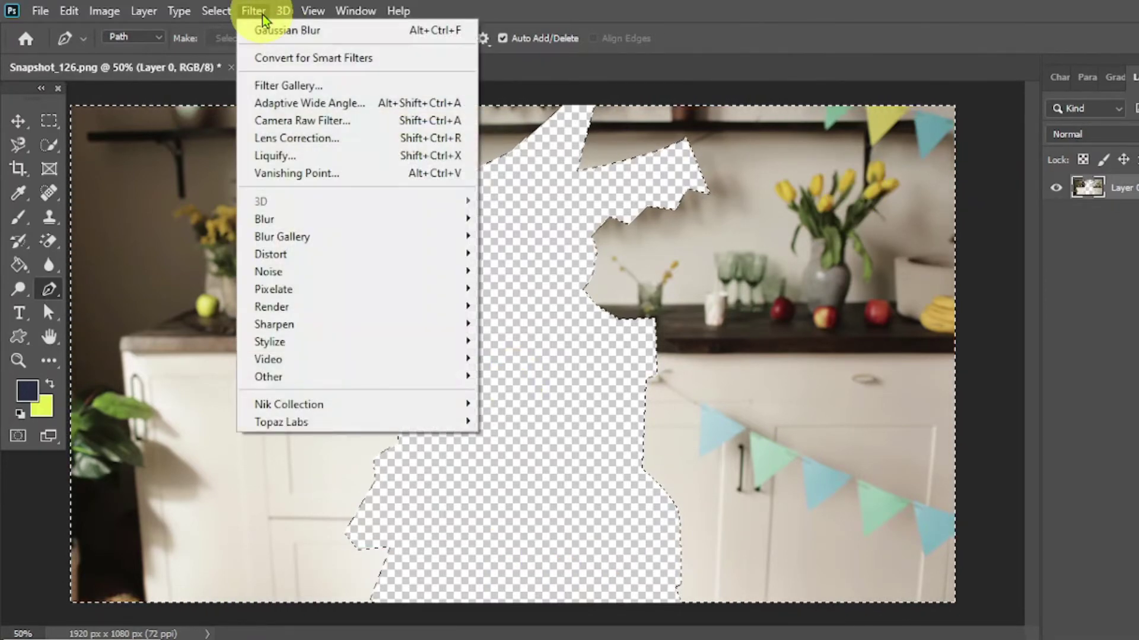
{"action": "mouse_move", "coordinate": [269, 221]}
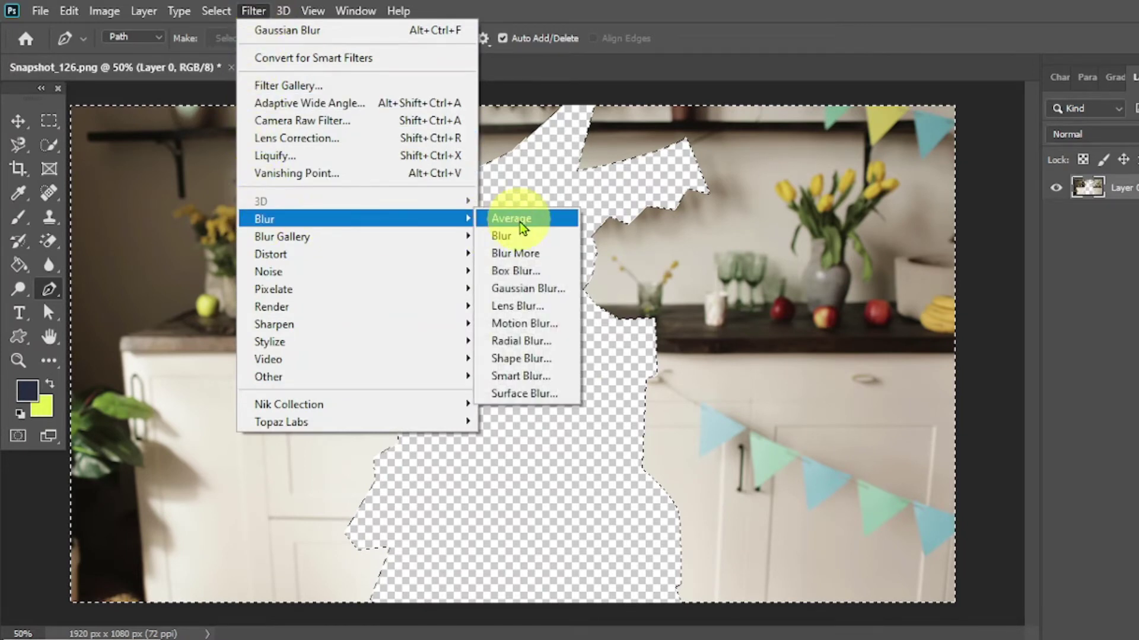
{"action": "left_click", "coordinate": [515, 289]}
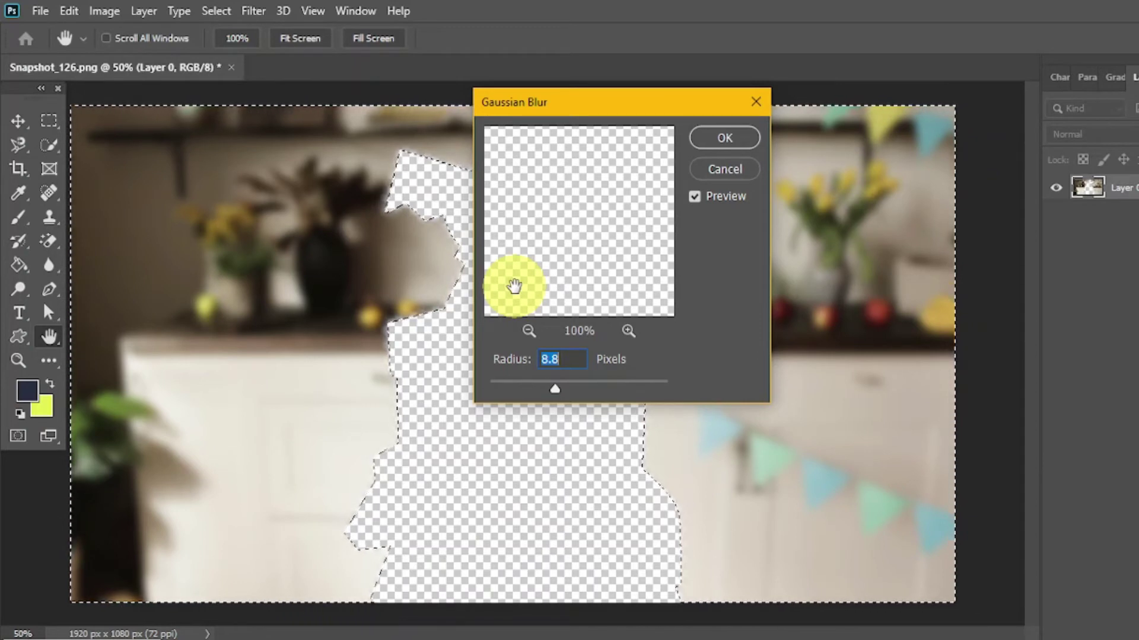
{"action": "mouse_move", "coordinate": [555, 392]}
{"action": "left_mouse_down"}
{"action": "mouse_move", "coordinate": [475, 381]}
{"action": "mouse_move", "coordinate": [527, 399]}
{"action": "mouse_move", "coordinate": [619, 393]}
{"action": "mouse_move", "coordinate": [543, 386]}
{"action": "left_mouse_up"}
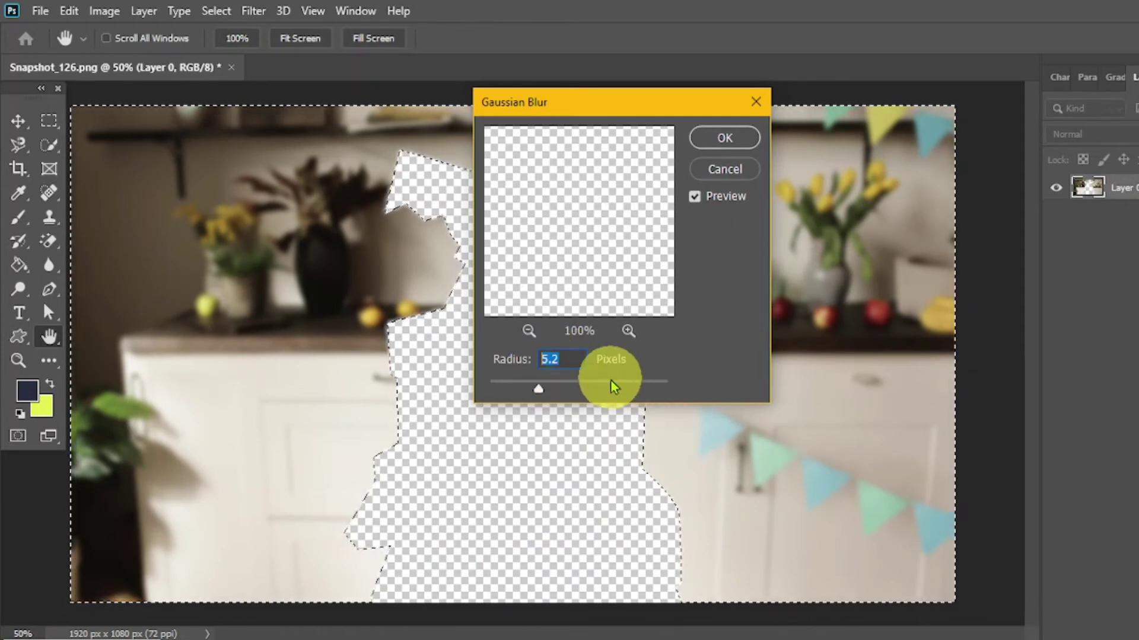
{"action": "type", "text": "10.0"}
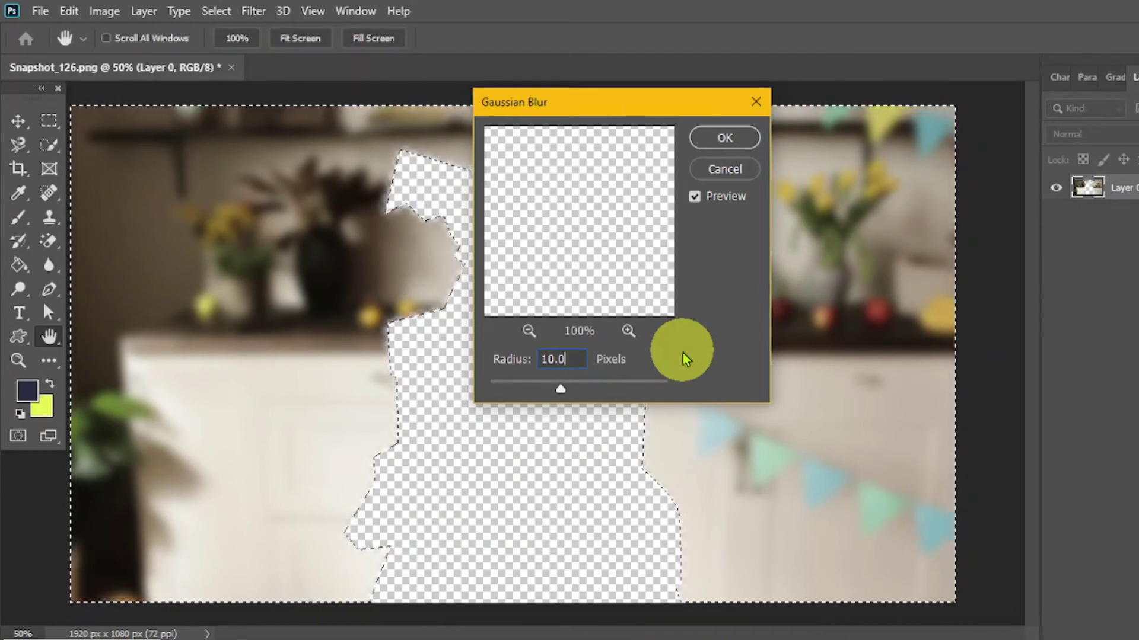
{"action": "left_click", "coordinate": [724, 140]}
{"action": "key", "text": "p"}
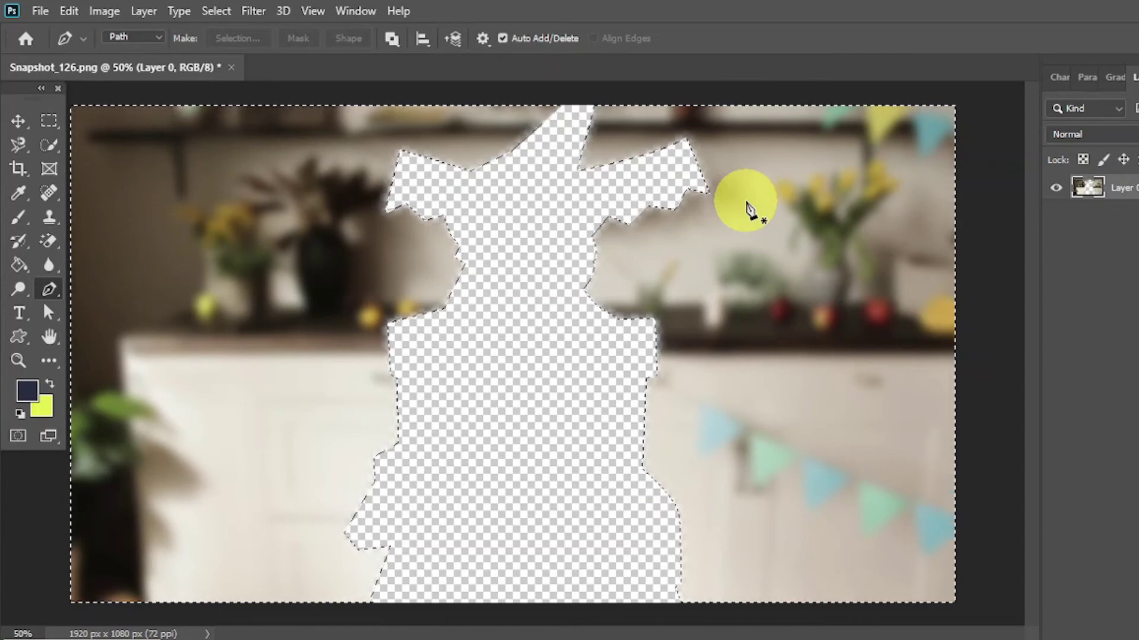
- Save the image as Blur.png in the Channel Art folder and drag it into Filmora's media
{"action": "left_click", "coordinate": [45, 13]}
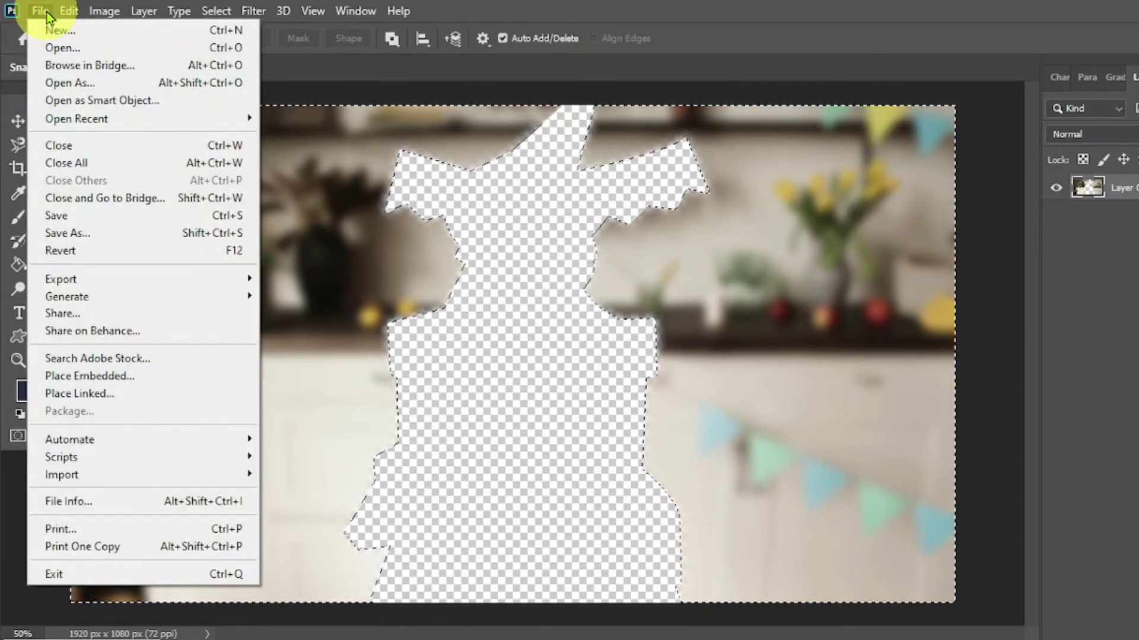
{"action": "left_click", "coordinate": [45, 232]}
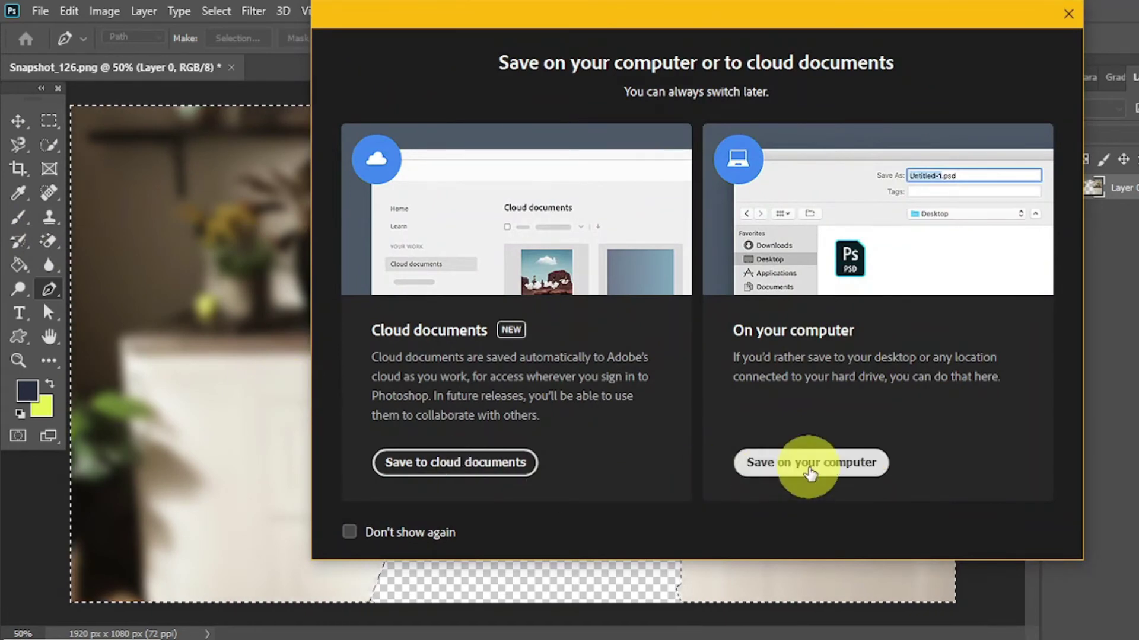
{"action": "left_click", "coordinate": [797, 469]}
{"action": "double_click", "coordinate": [348, 224]}
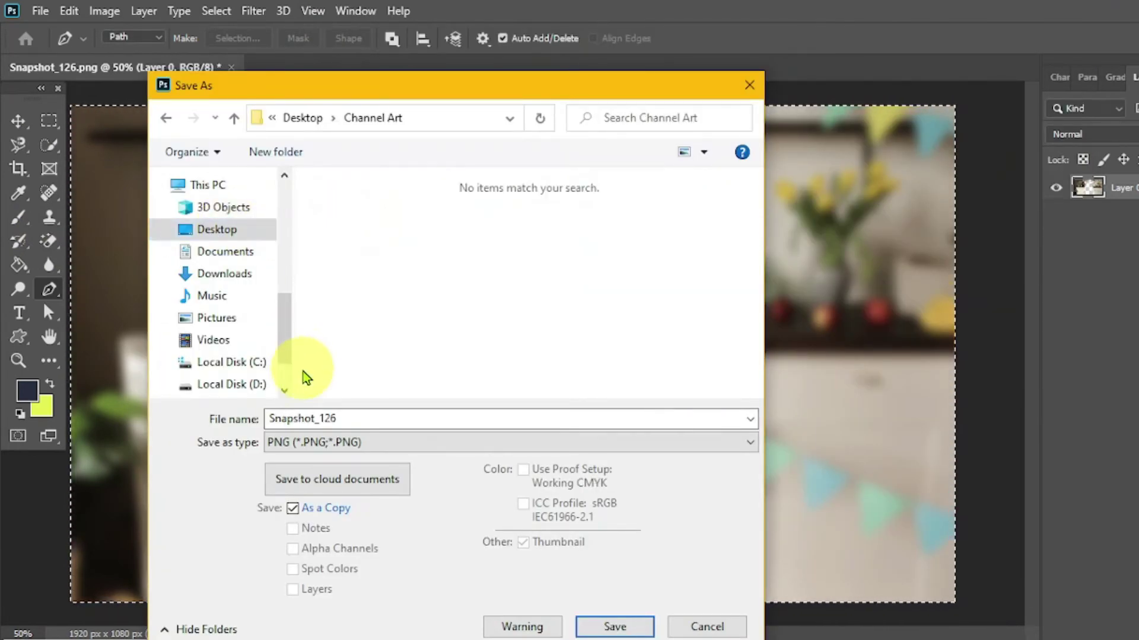
{"action": "left_click_drag", "start_coordinate": [359, 418], "coordinate": [242, 422]}
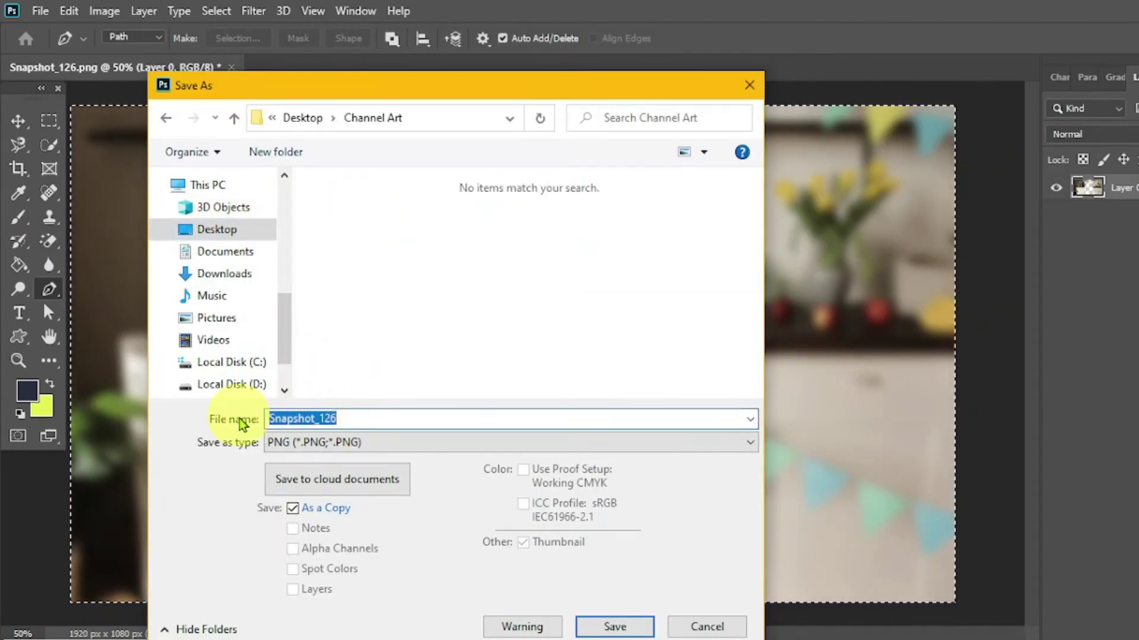
{"action": "key", "text": "BackSpace"}
{"action": "type", "text": "Blur"}
{"action": "left_click", "coordinate": [599, 627]}
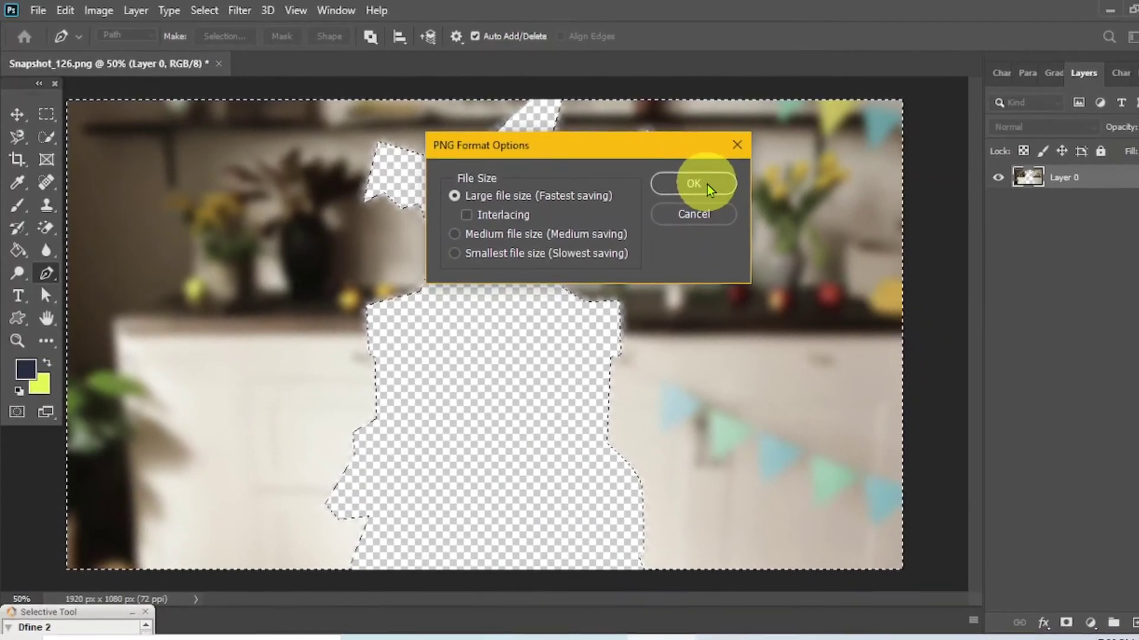
{"action": "left_click", "coordinate": [724, 191]}
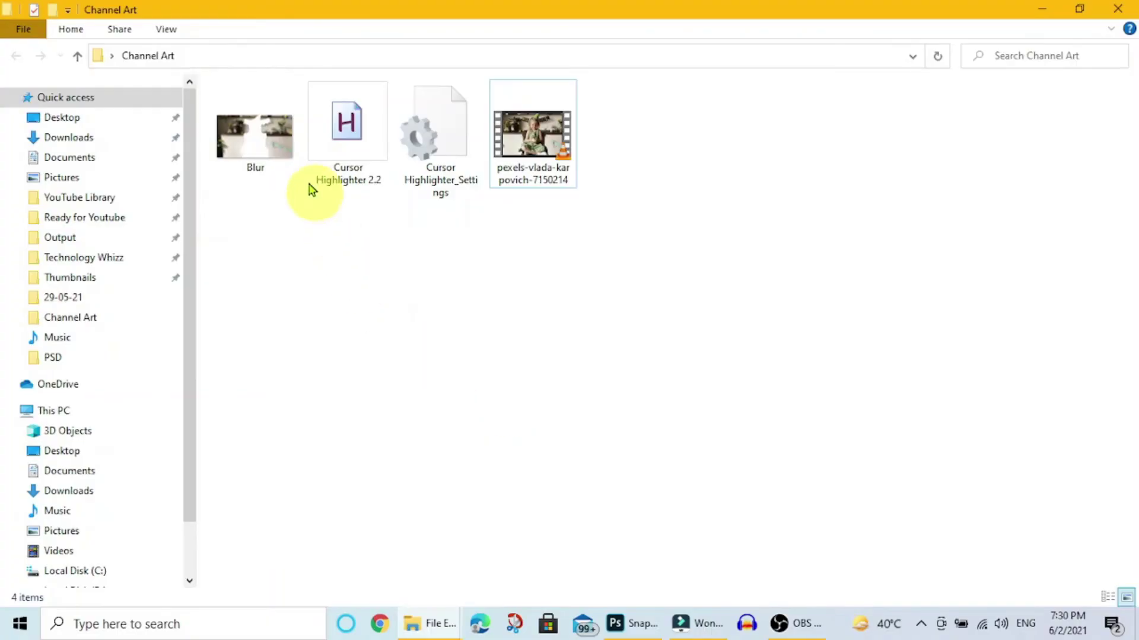
{"action": "left_click_drag", "start_coordinate": [254, 148], "coordinate": [516, 272]}
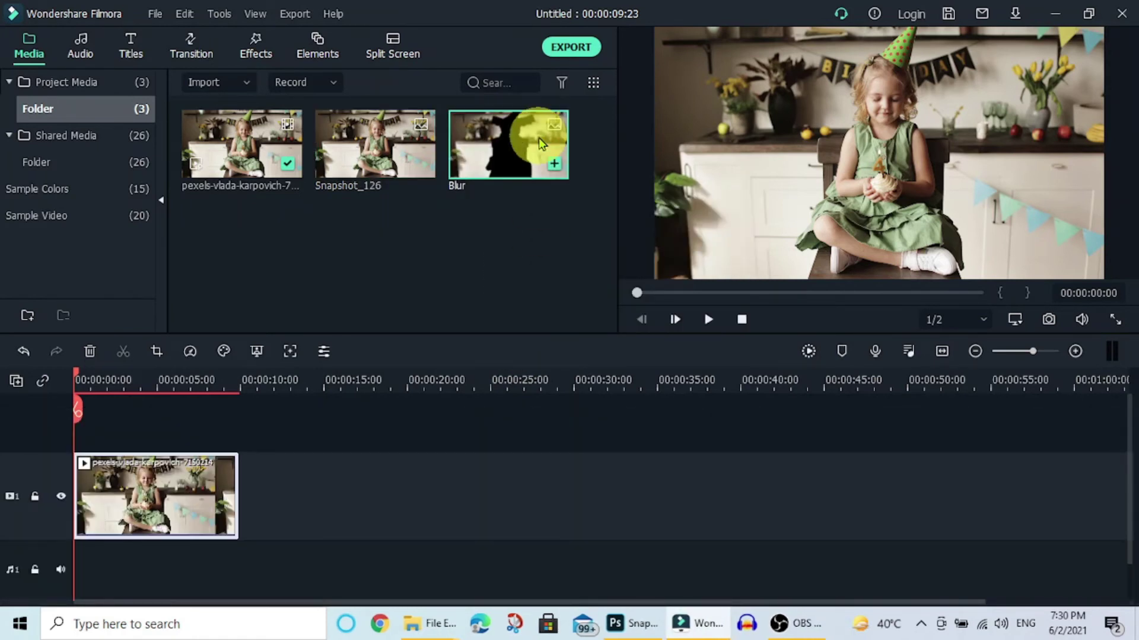
- Place Blur on track 2 above the birthday clip and stretch it to 00:00:09:23
{"action": "left_click_drag", "start_coordinate": [538, 137], "coordinate": [41, 429]}
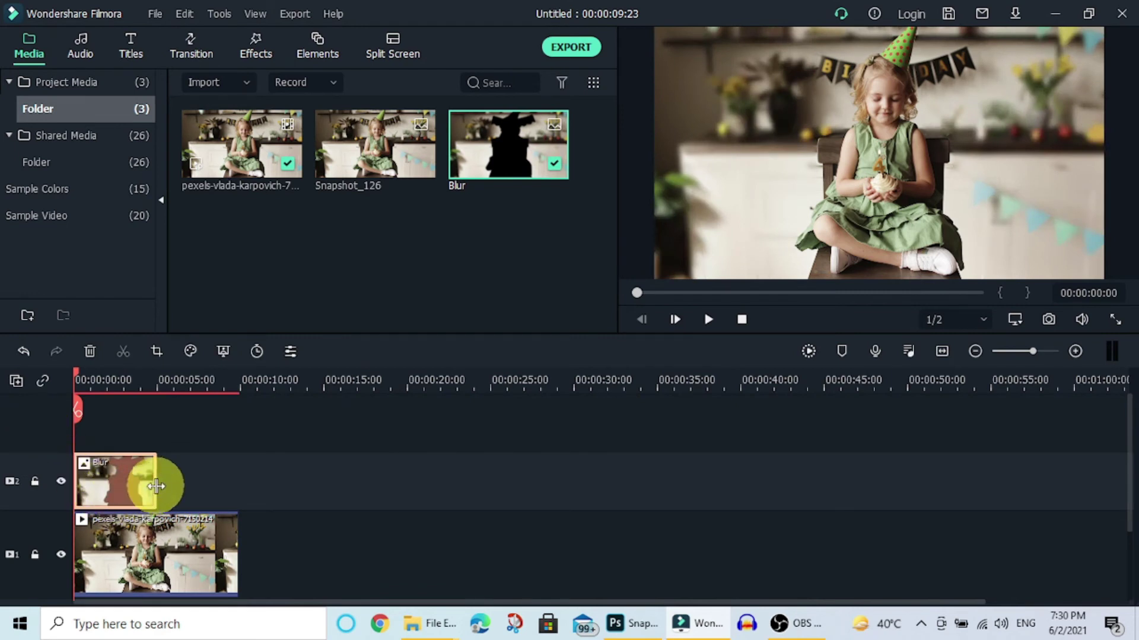
{"action": "left_click_drag", "start_coordinate": [156, 487], "coordinate": [237, 482]}
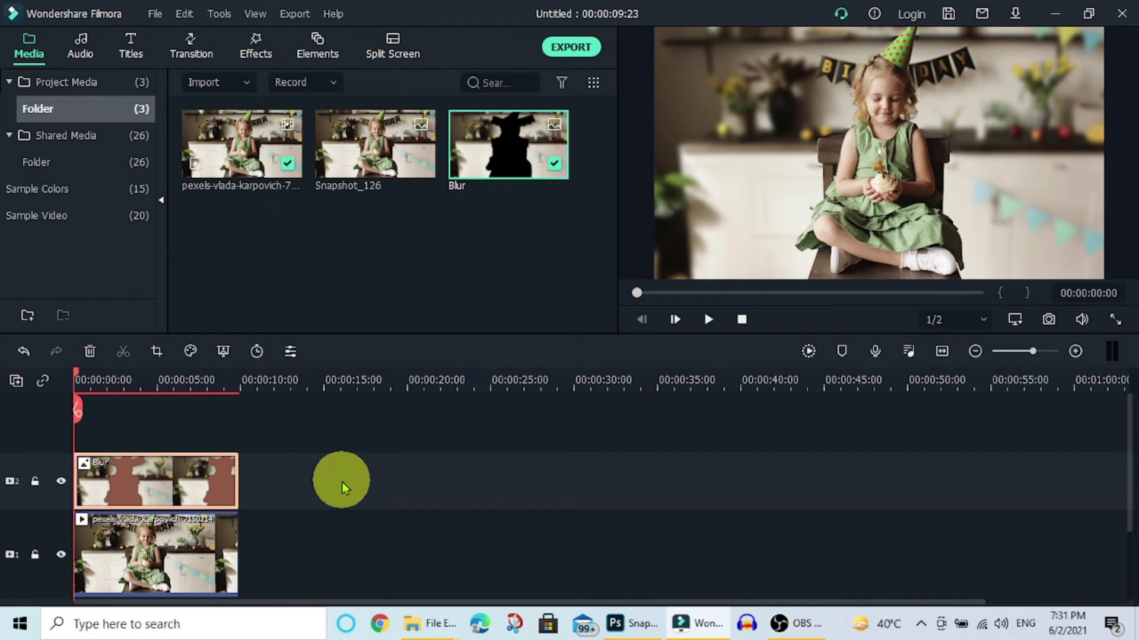